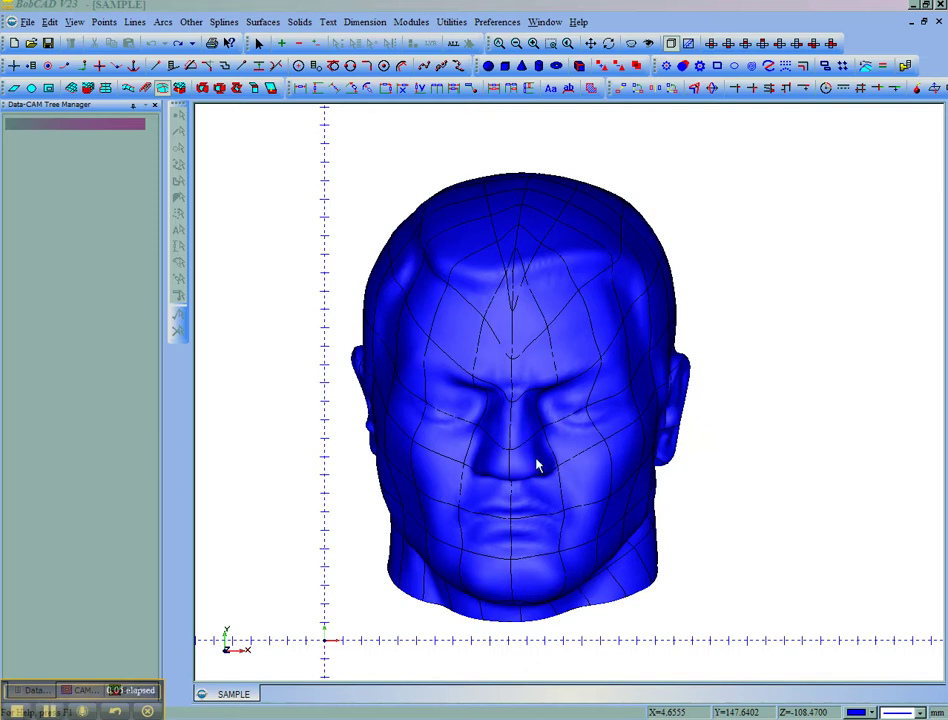
Orbit the head to inspect its underside and top, then return to the front view
middle_click_drag(535, 569, 539, 547)
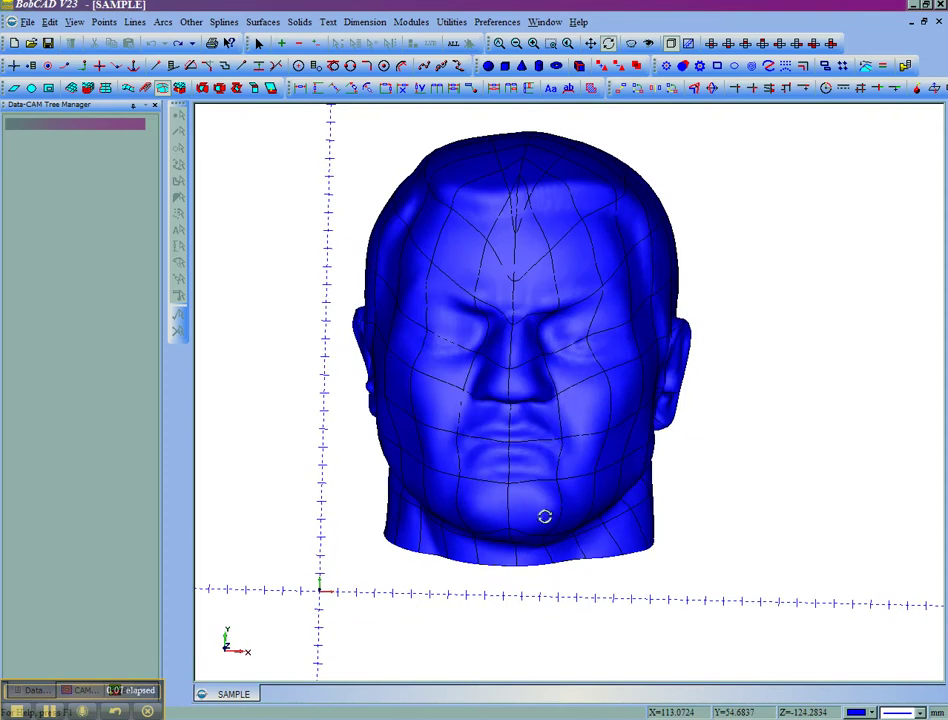
middle_click_drag(520, 481, 436, 495)
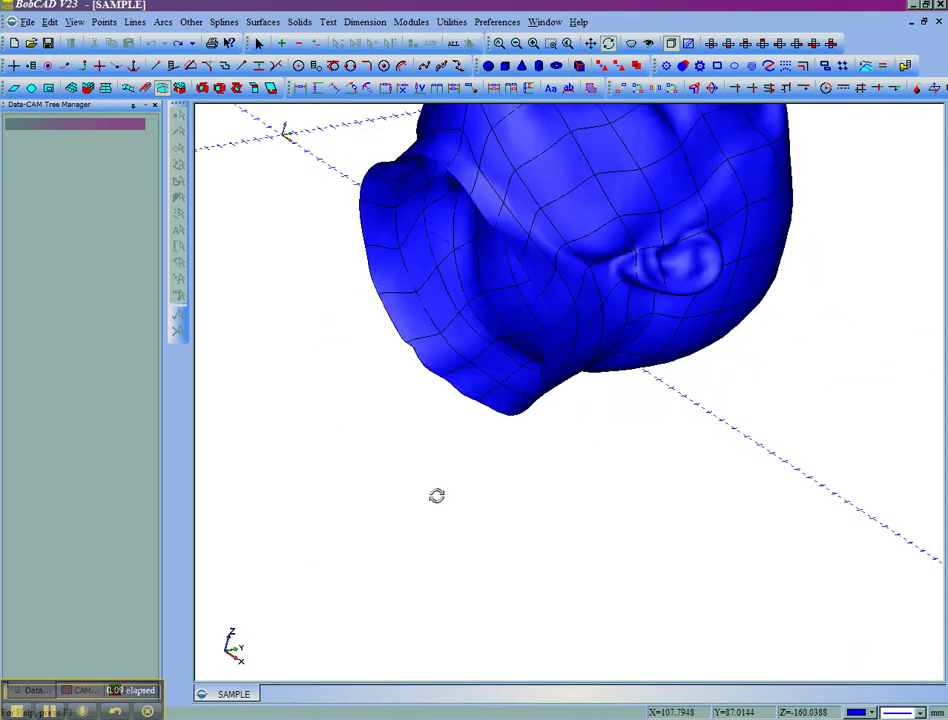
middle_click_drag(505, 254, 594, 399)
left_click(711, 43)
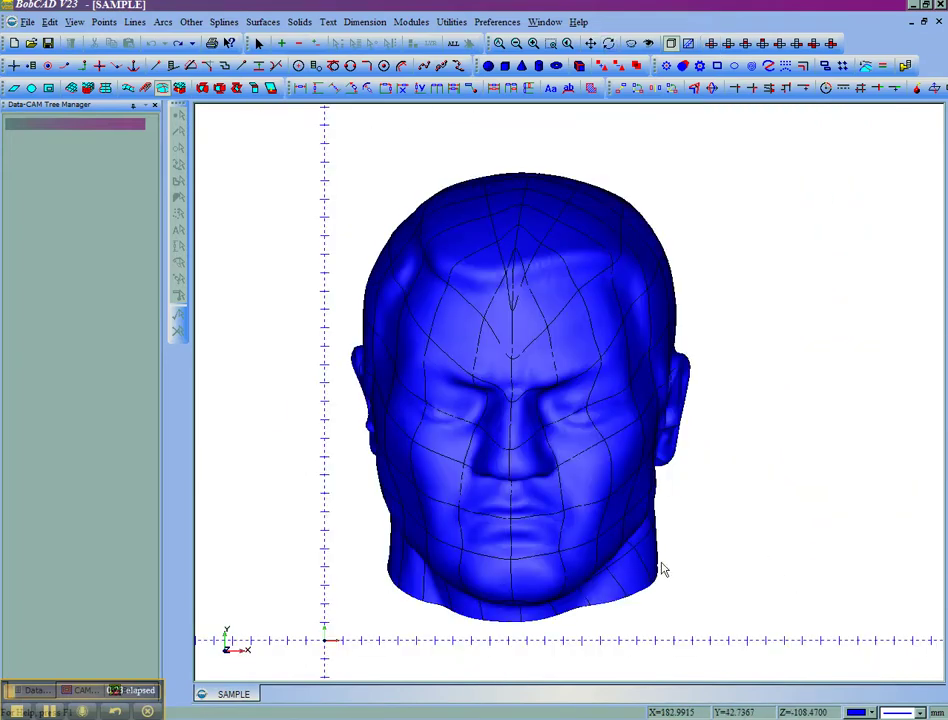
Extract single edges from the neck faces around the open bottom with Utilities > Extract Edges
left_click(452, 22)
mouse_move(493, 140)
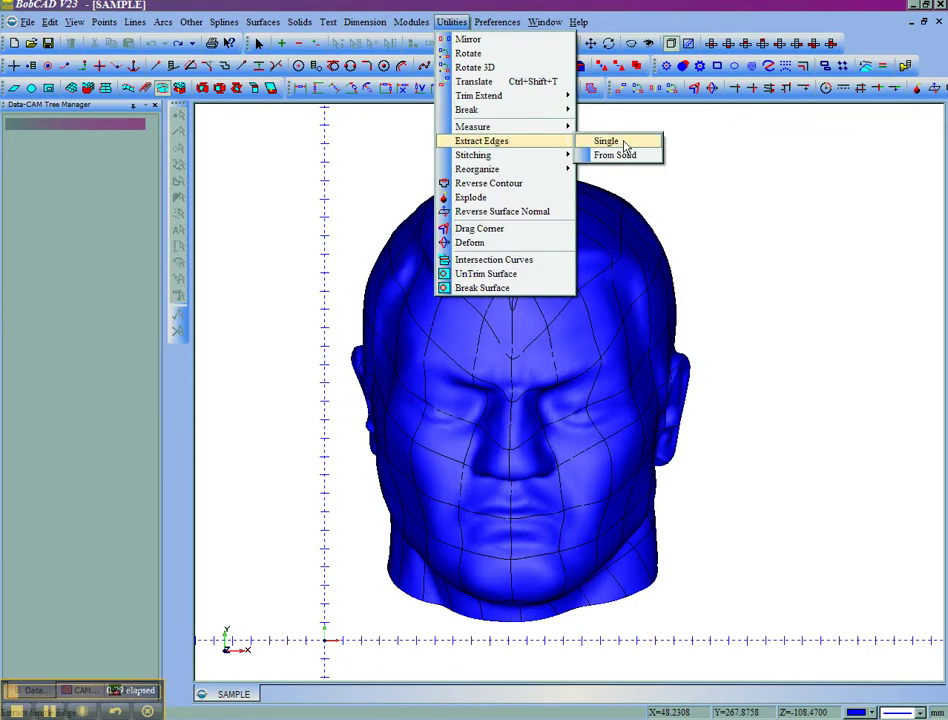
left_click(621, 147)
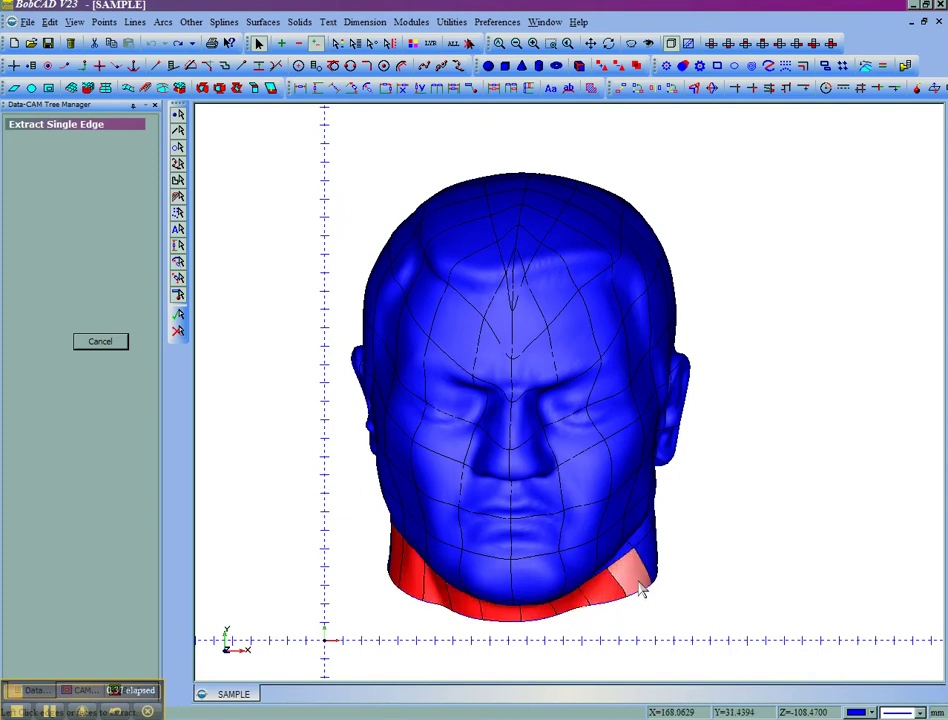
middle_click_drag(578, 673, 485, 552)
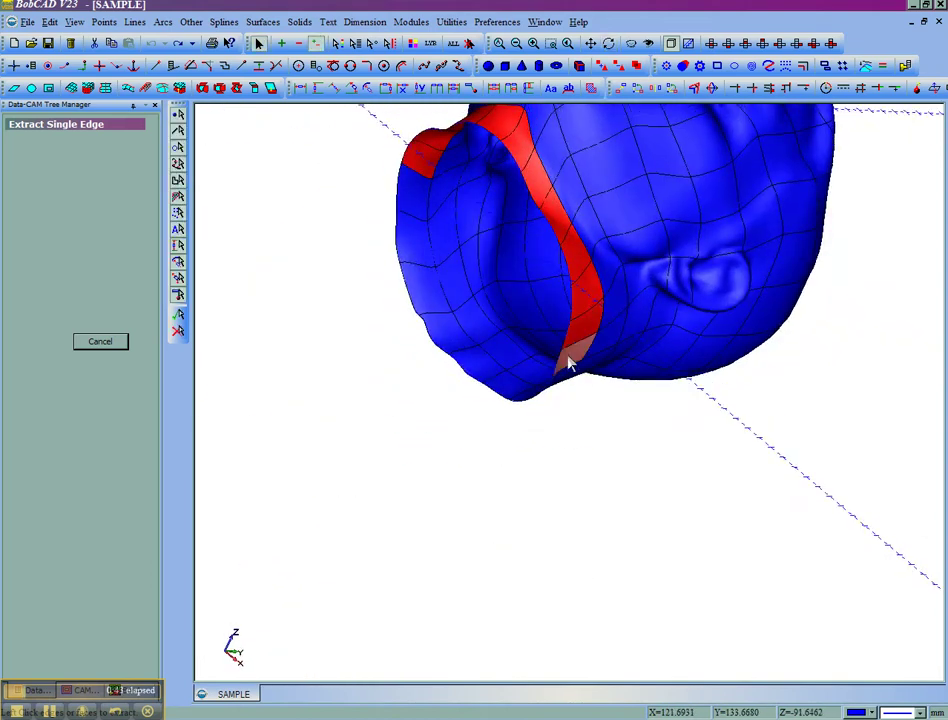
middle_click_drag(576, 392, 449, 381)
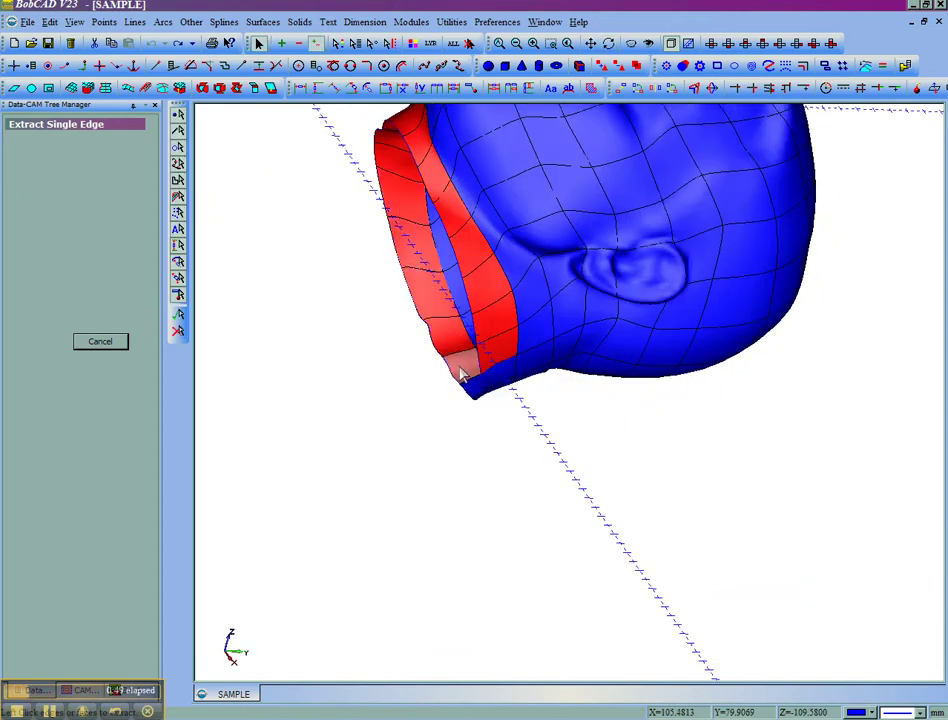
middle_click_drag(533, 423, 513, 352)
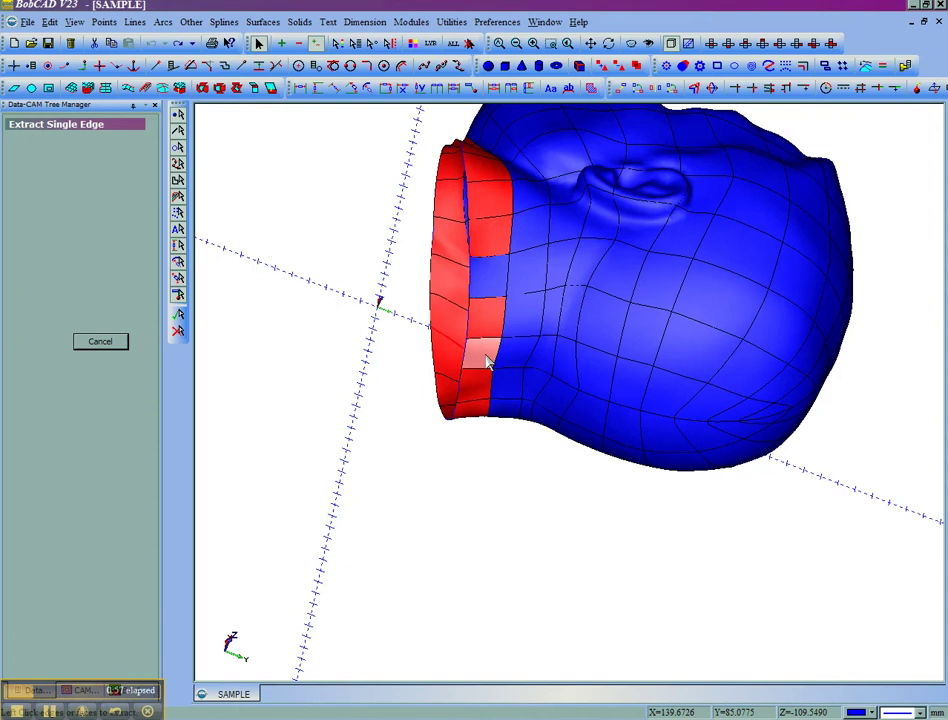
right_click(339, 272)
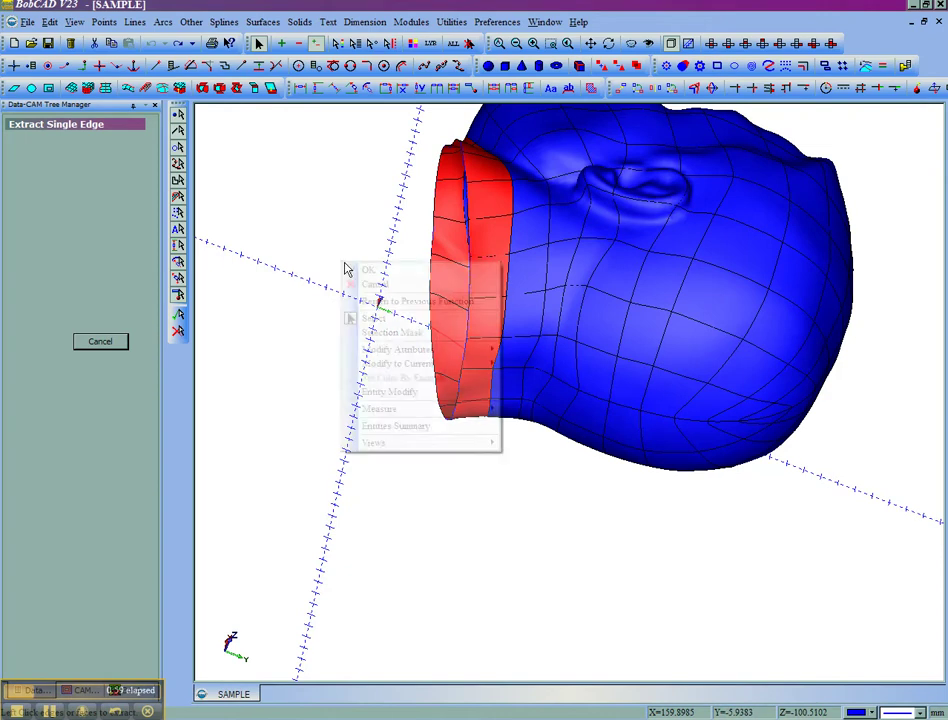
left_click(359, 272)
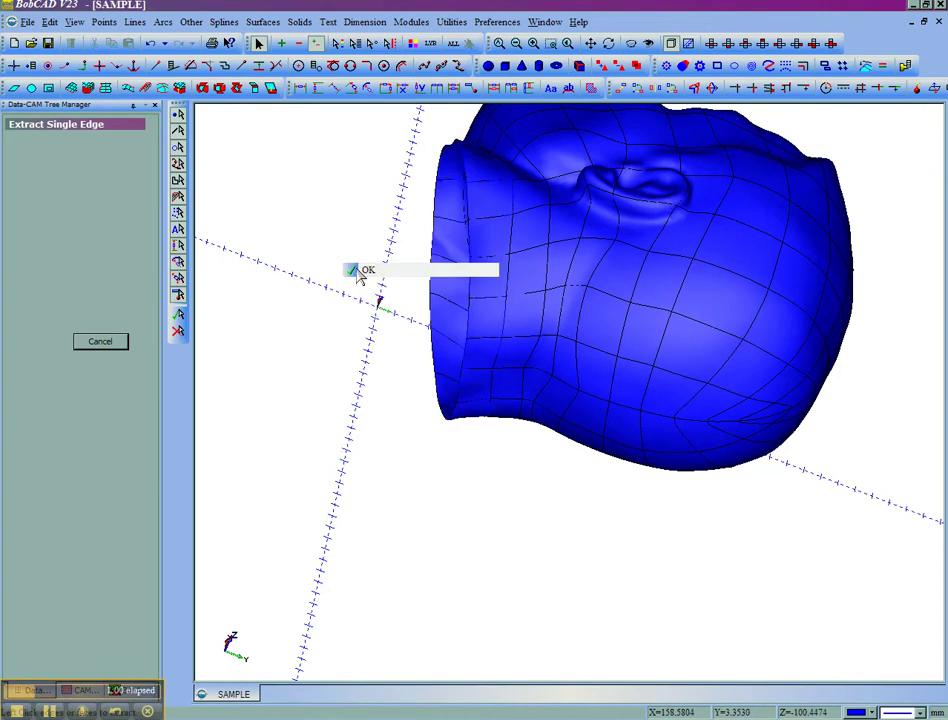
Blank the head surface and orbit to inspect the remaining neck-ring wireframe edge-on
left_click(631, 43)
left_click(645, 261)
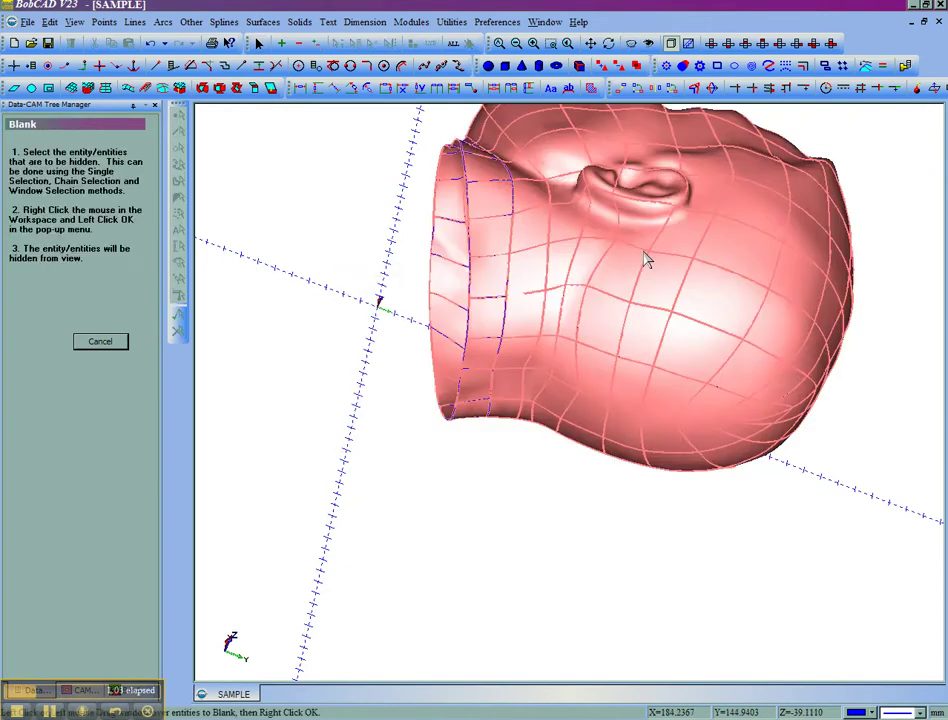
right_click(316, 213)
left_click(340, 221)
middle_click_drag(400, 318, 720, 58)
left_click(711, 43)
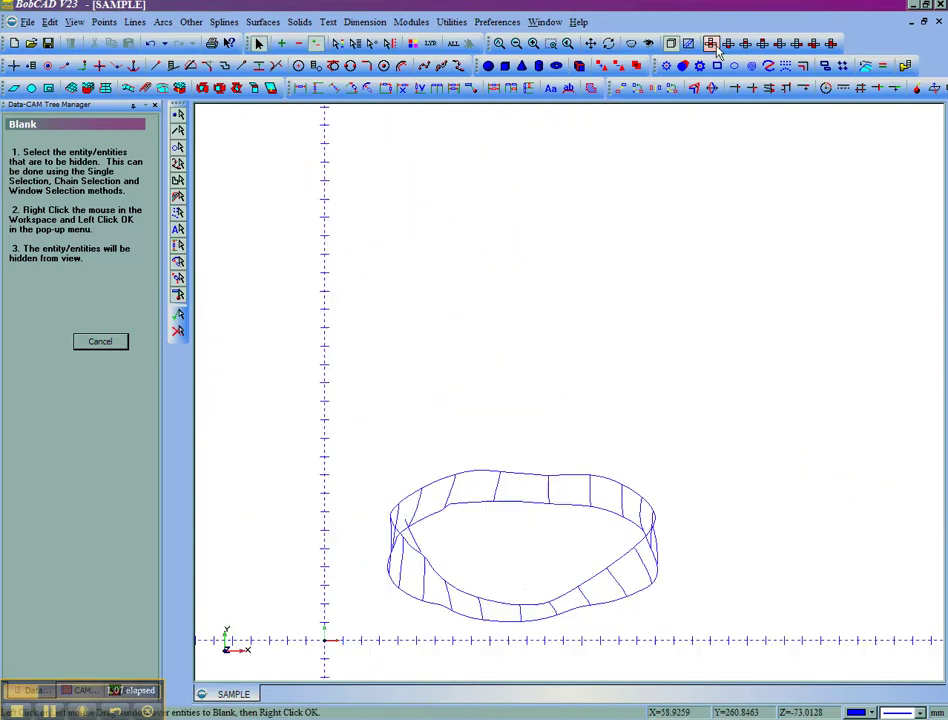
middle_click_drag(525, 618, 537, 590)
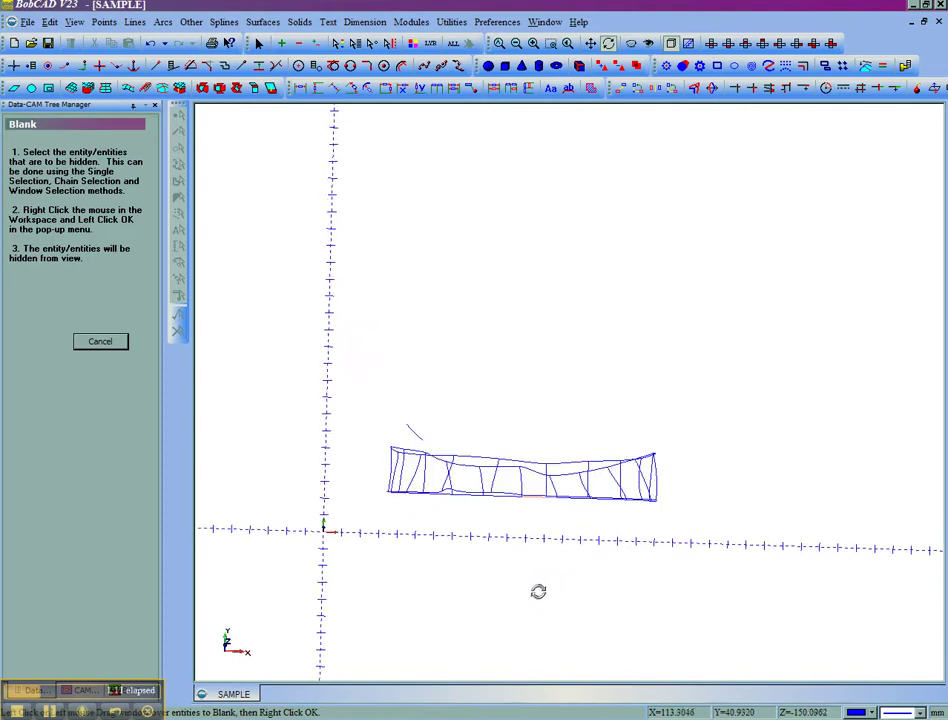
right_click(455, 188)
Delete the surrounding wireframe, leaving only the closed neck-ring curve, and check it from the top
left_click(472, 206)
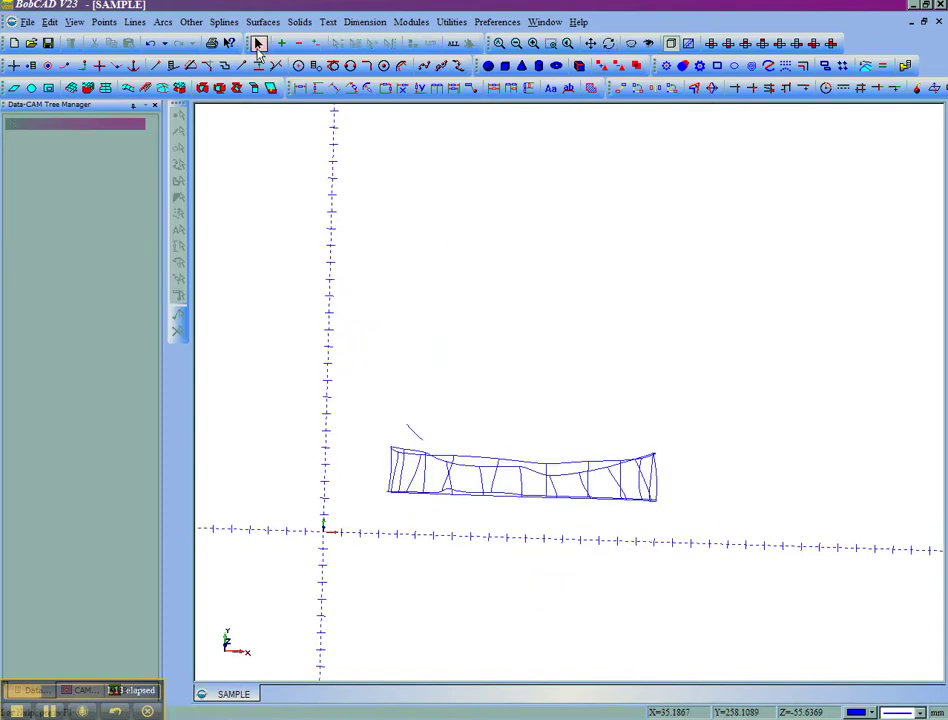
left_click(258, 43)
left_click_drag(760, 375, 317, 487)
key("Delete")
middle_click_drag(641, 440, 612, 523)
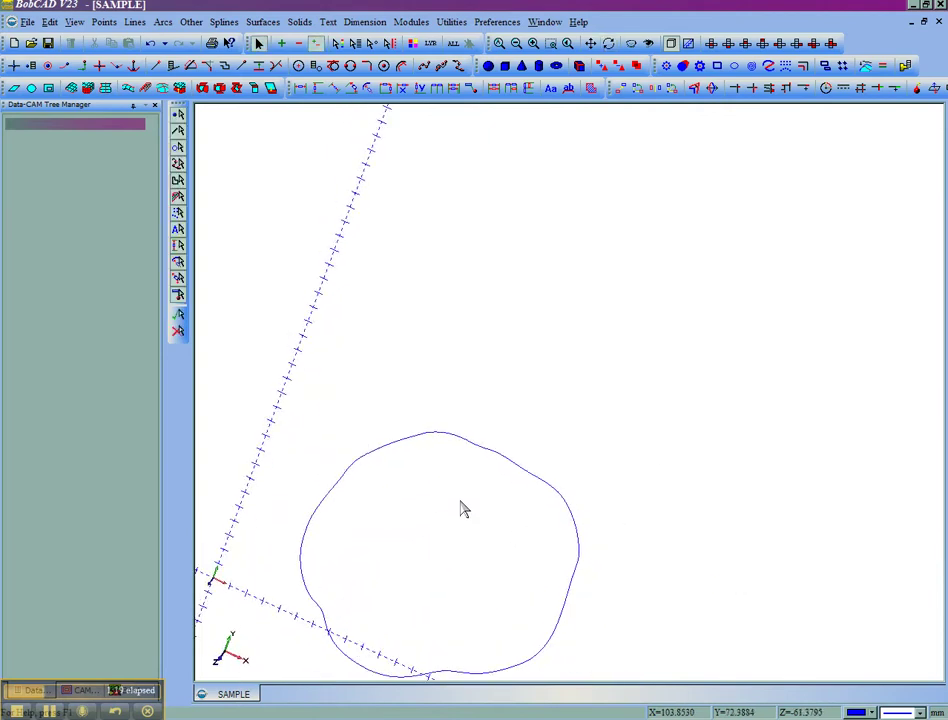
middle_click_drag(440, 626, 590, 504)
left_click_drag(687, 410, 411, 560)
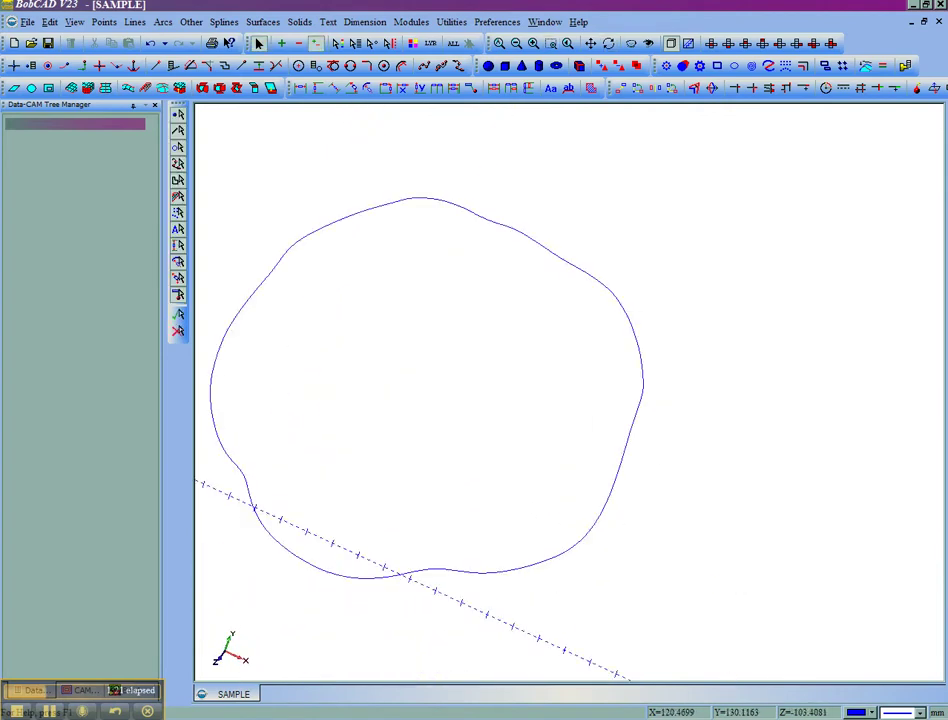
left_click(728, 43)
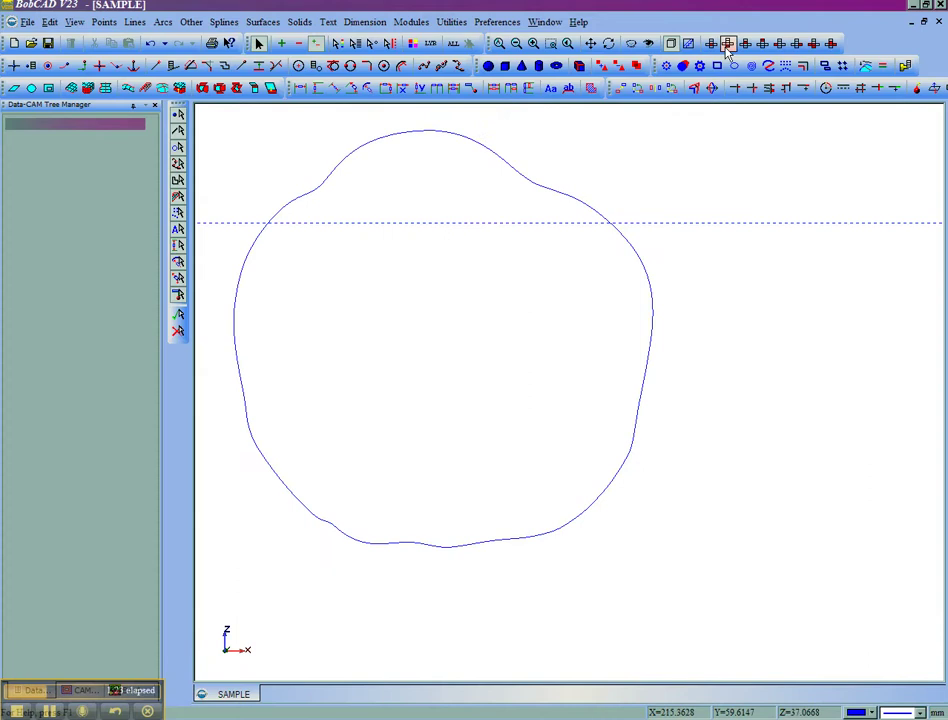
left_click(711, 43)
scroll(400, 430, "down", 3)
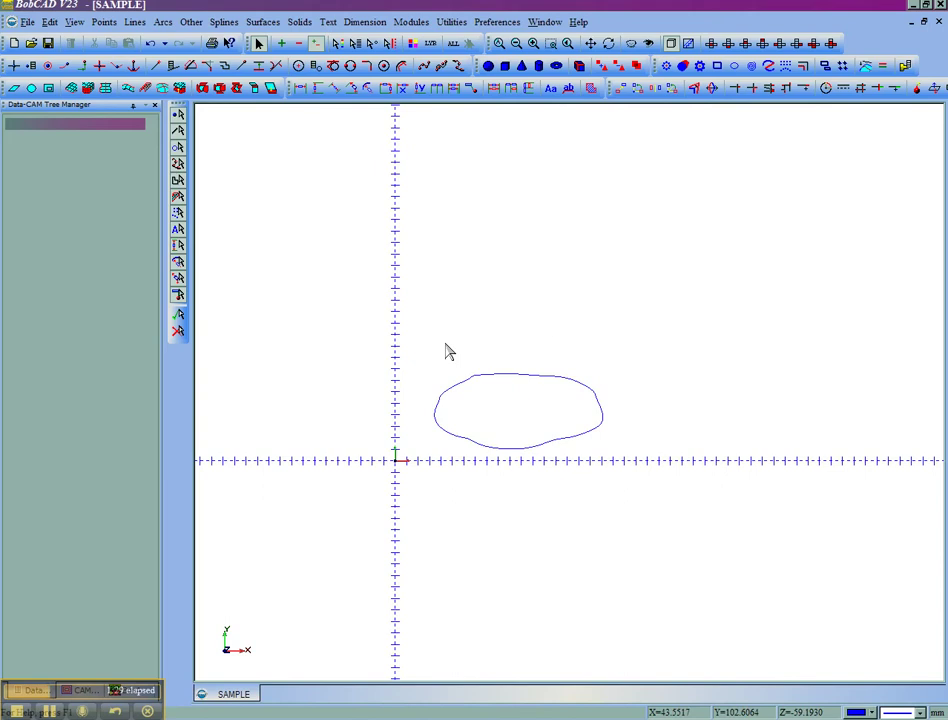
middle_click_drag(552, 461, 565, 433)
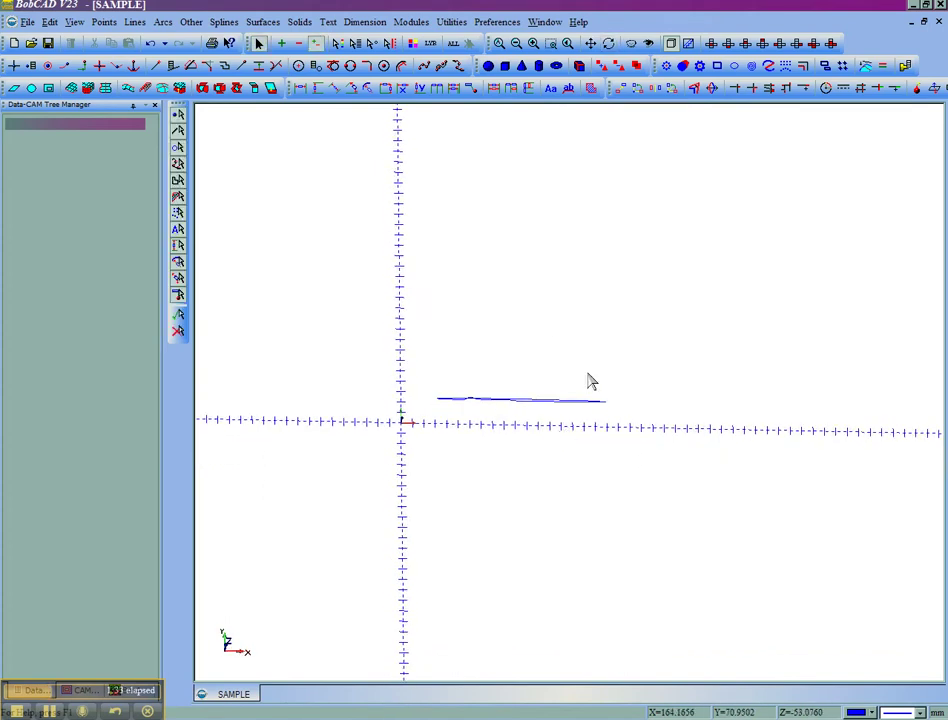
middle_click_drag(552, 398, 526, 443)
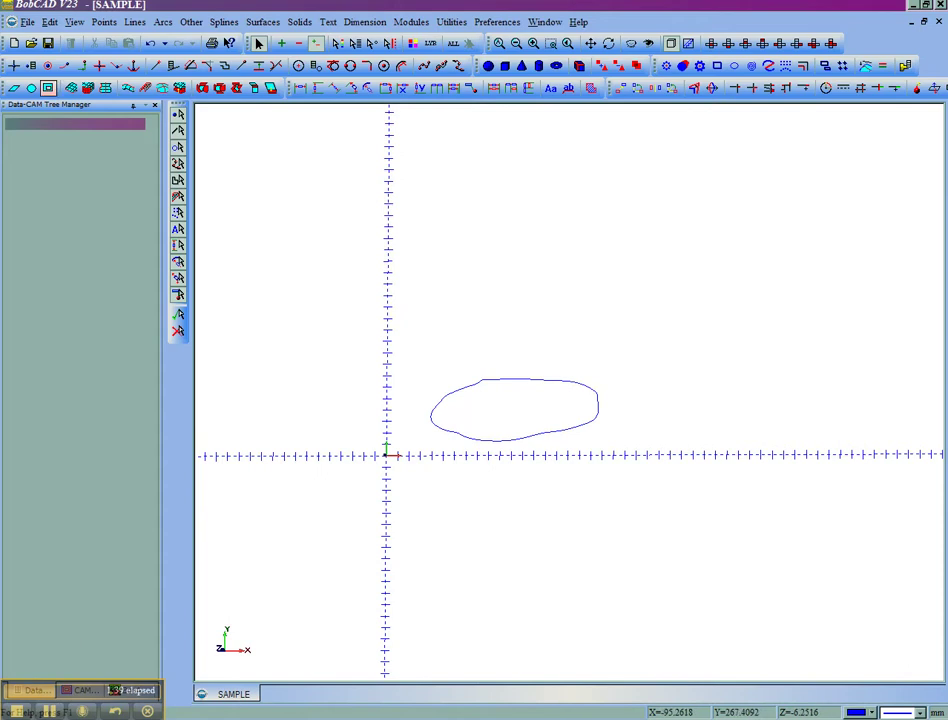
Save the SAMPLE drawing with File > Save
left_click(28, 22)
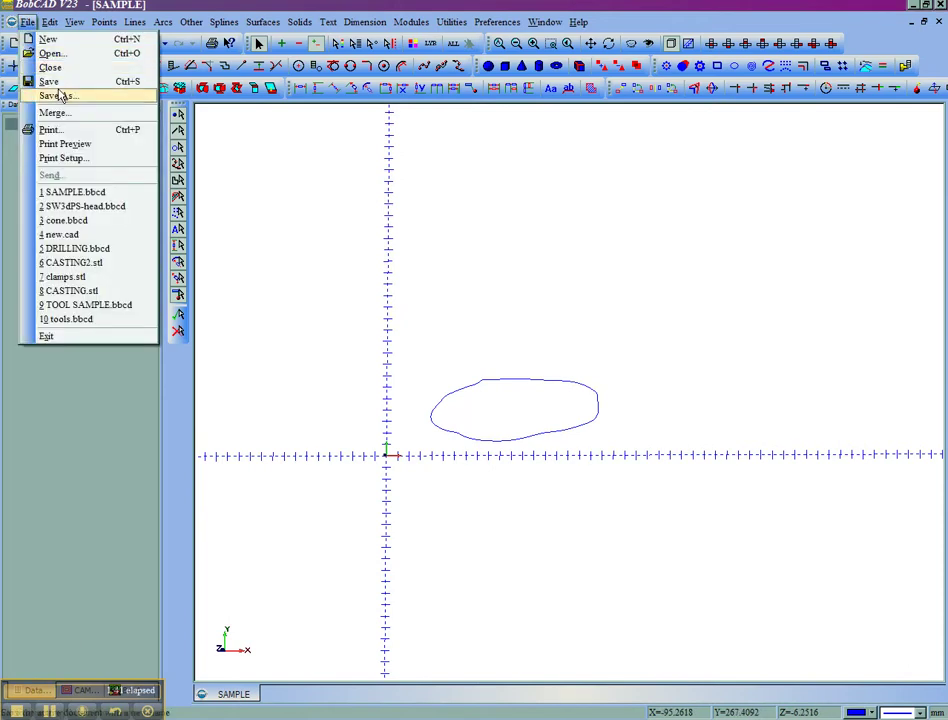
left_click(58, 84)
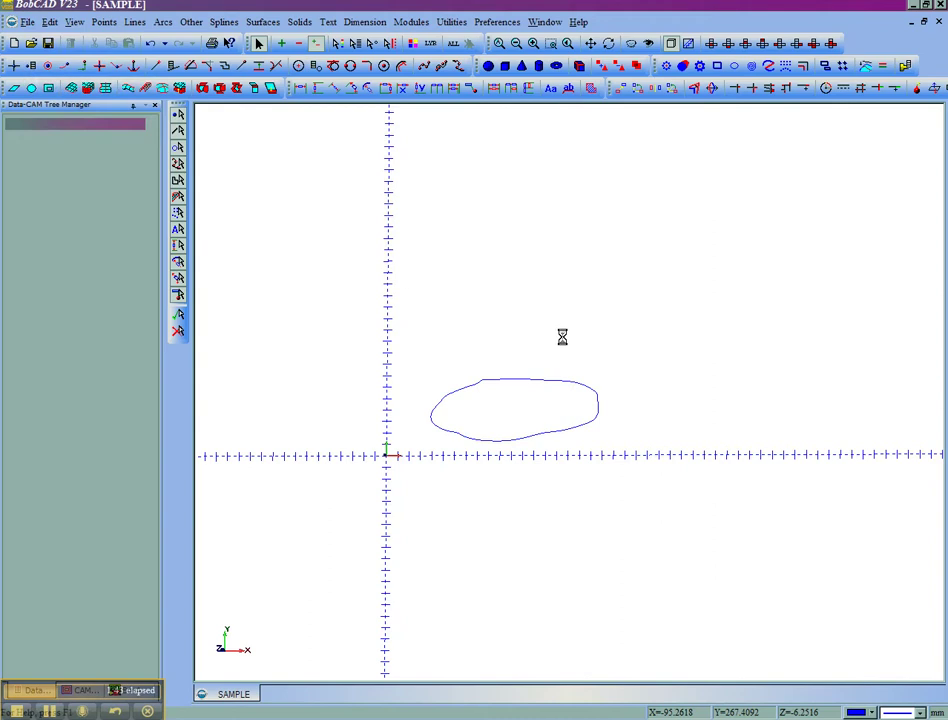
scroll(490, 427, "up", 3)
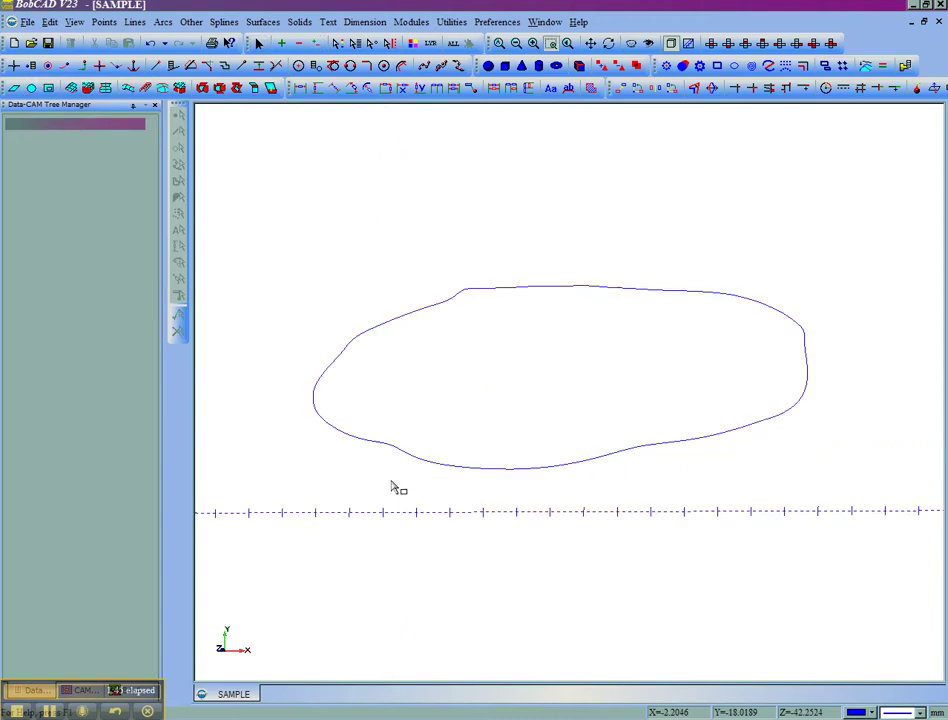
Start a Skin surface, picking the top and bottom outline curves as its two chains
left_click(262, 22)
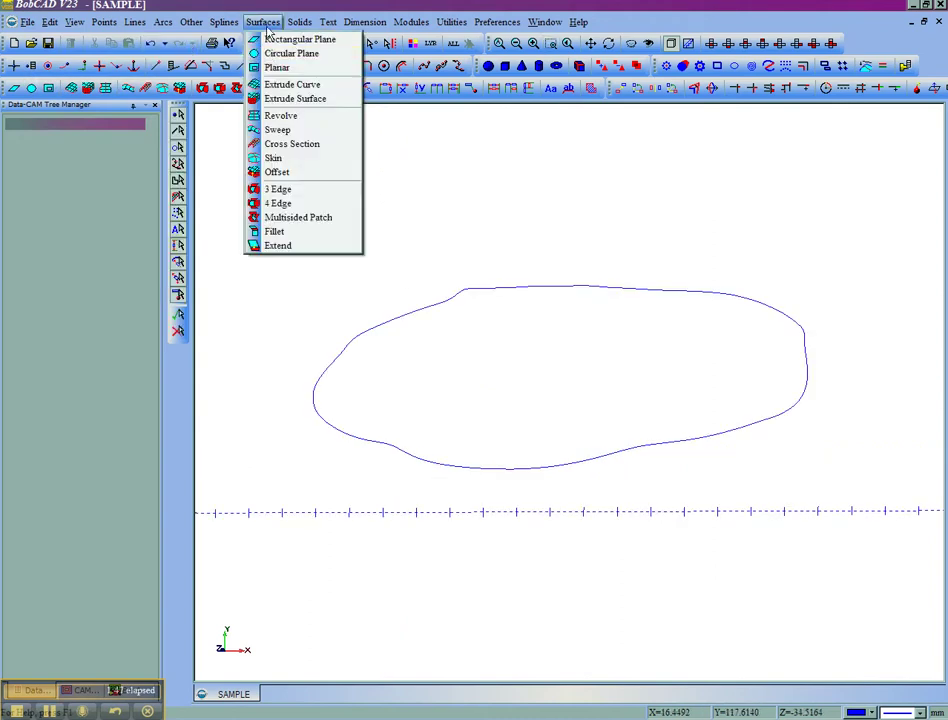
left_click(295, 159)
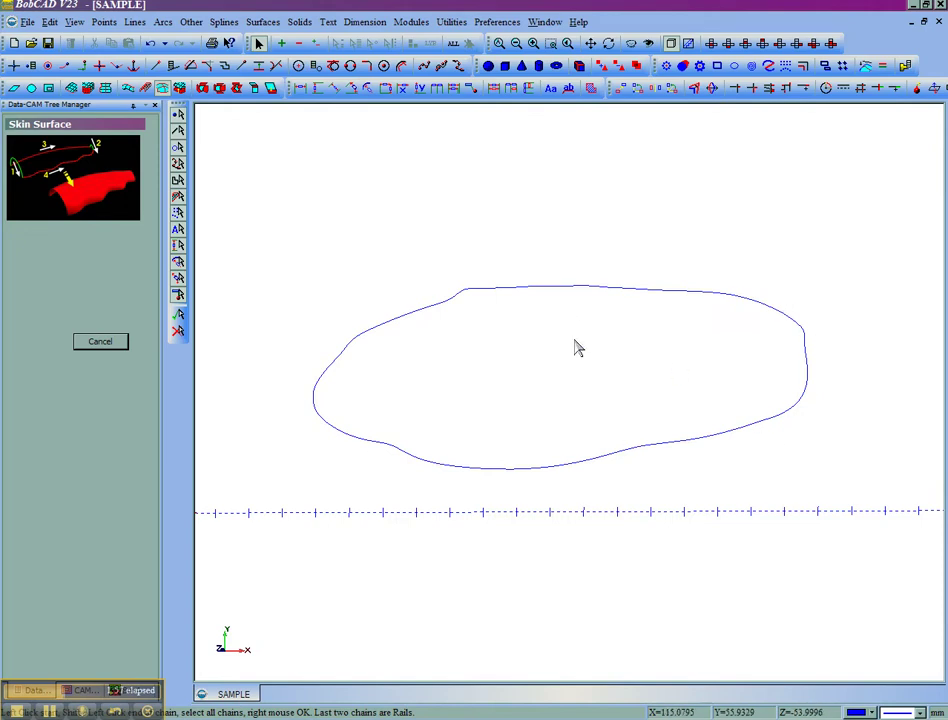
left_click(531, 295)
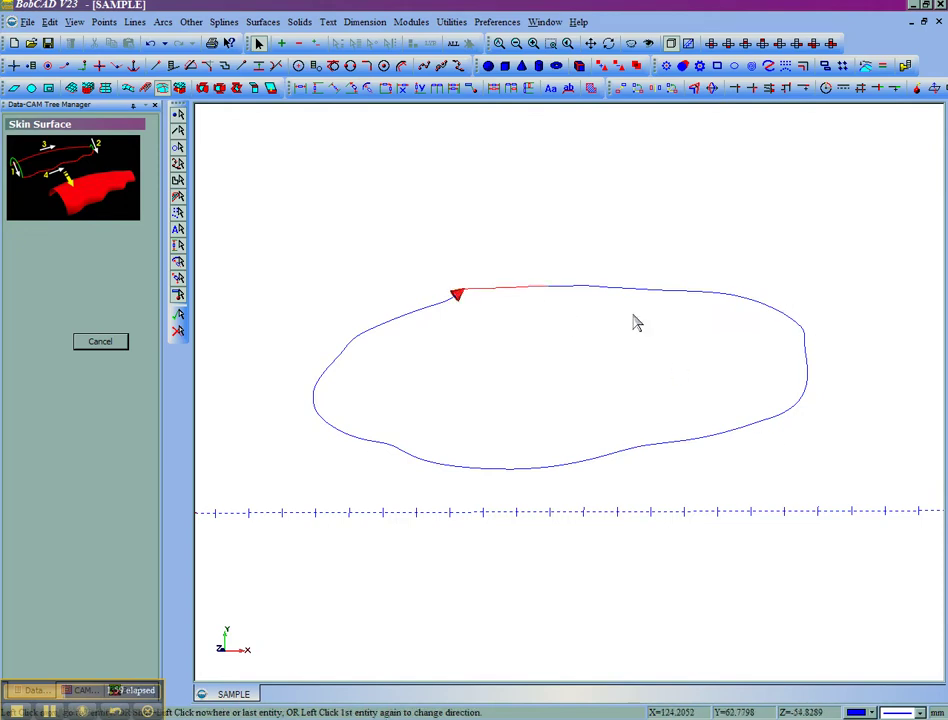
left_click(764, 309)
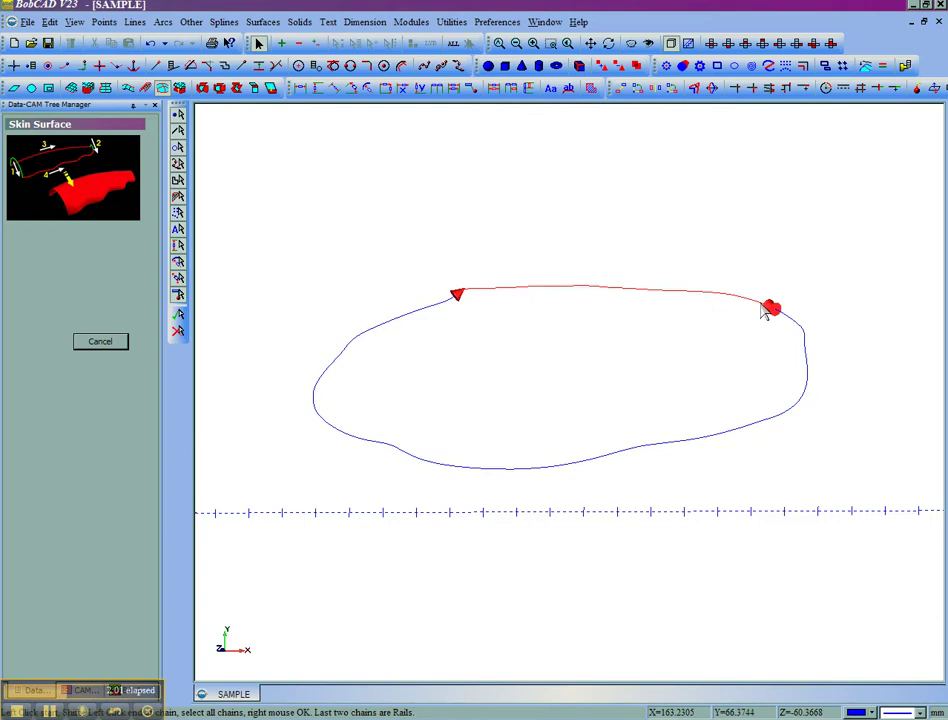
left_click(451, 470)
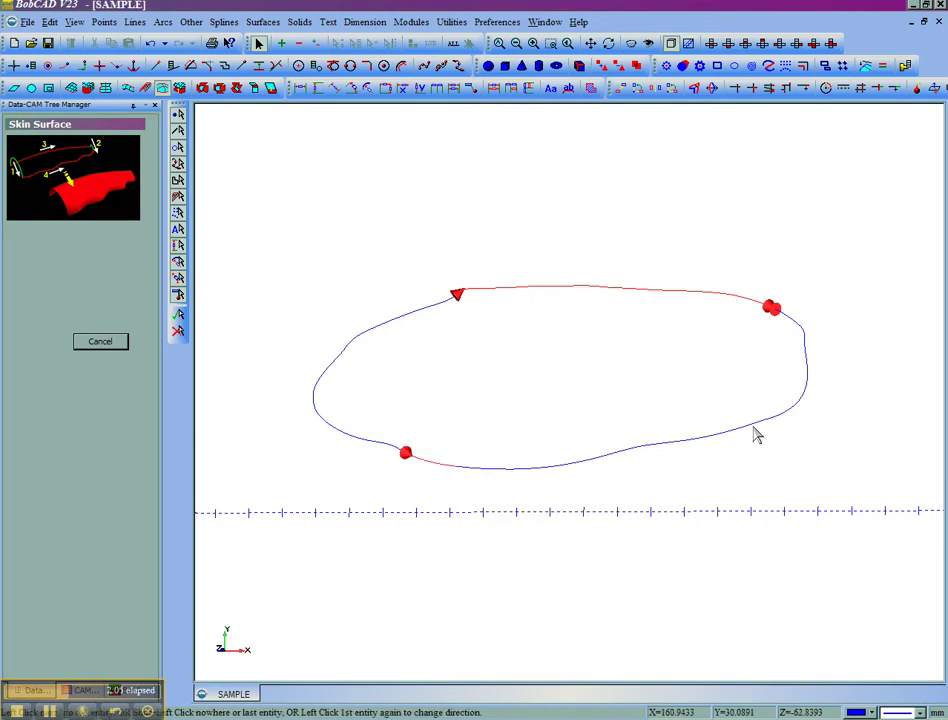
left_click(780, 419)
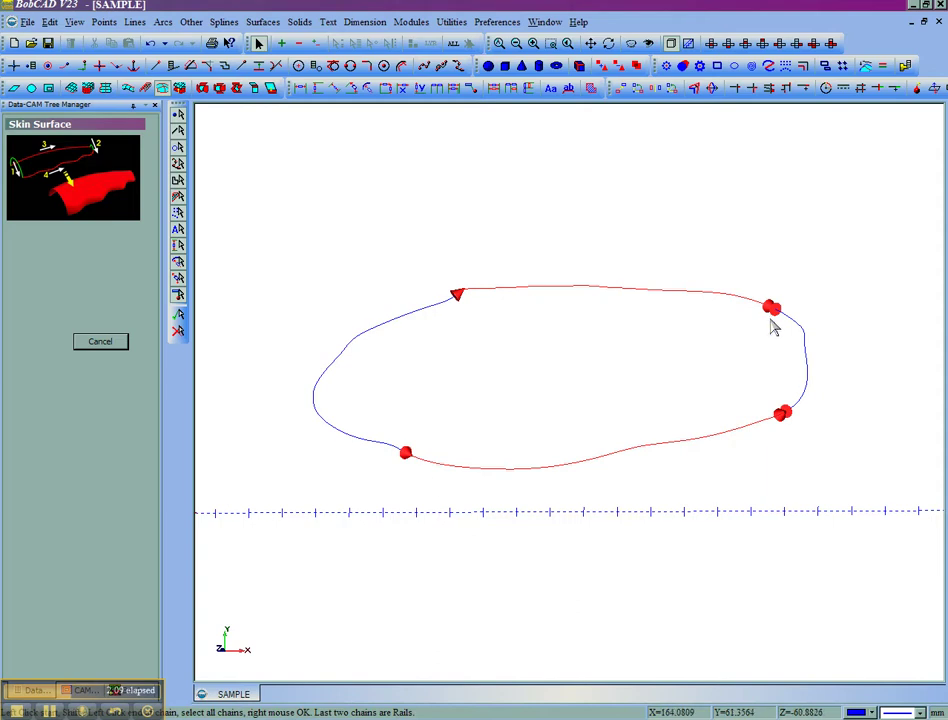
Add the left and right curves as rails and build the skin cap over the opening
left_click(396, 325)
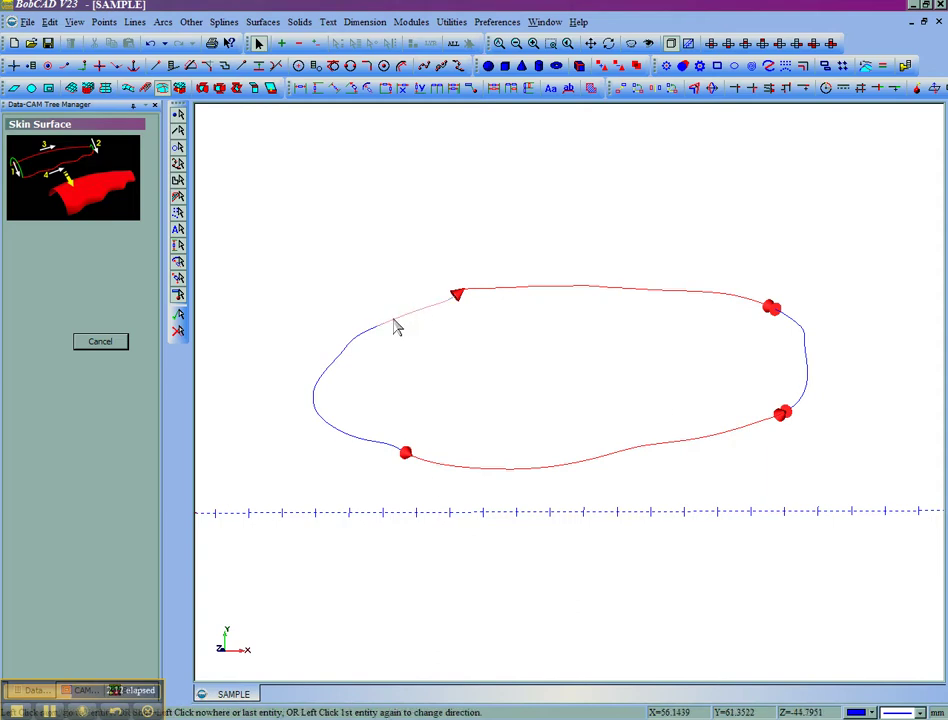
left_click(396, 454)
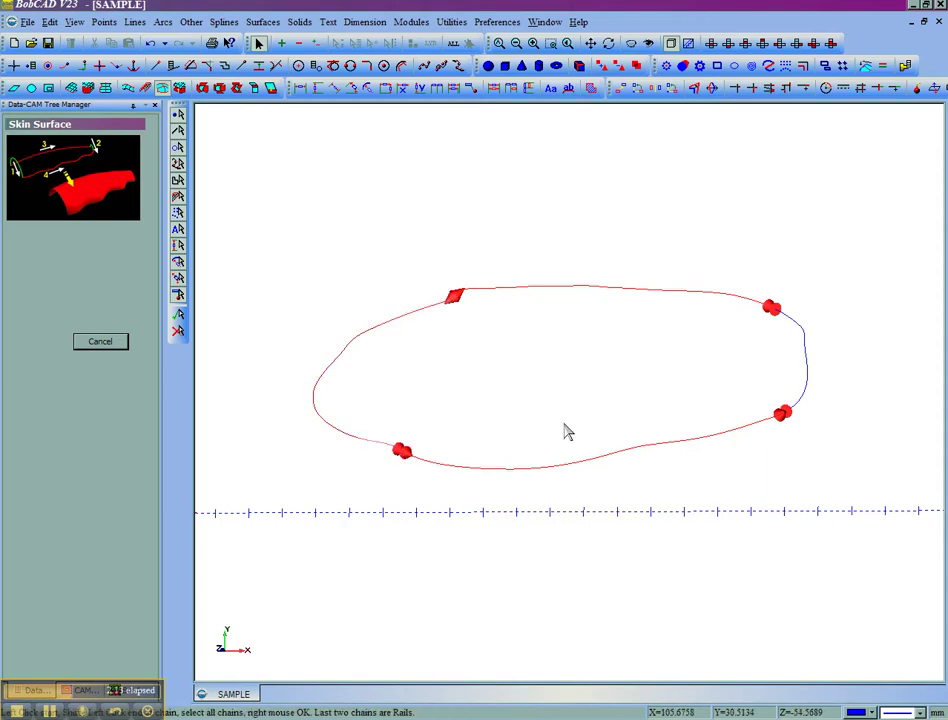
left_click(805, 340)
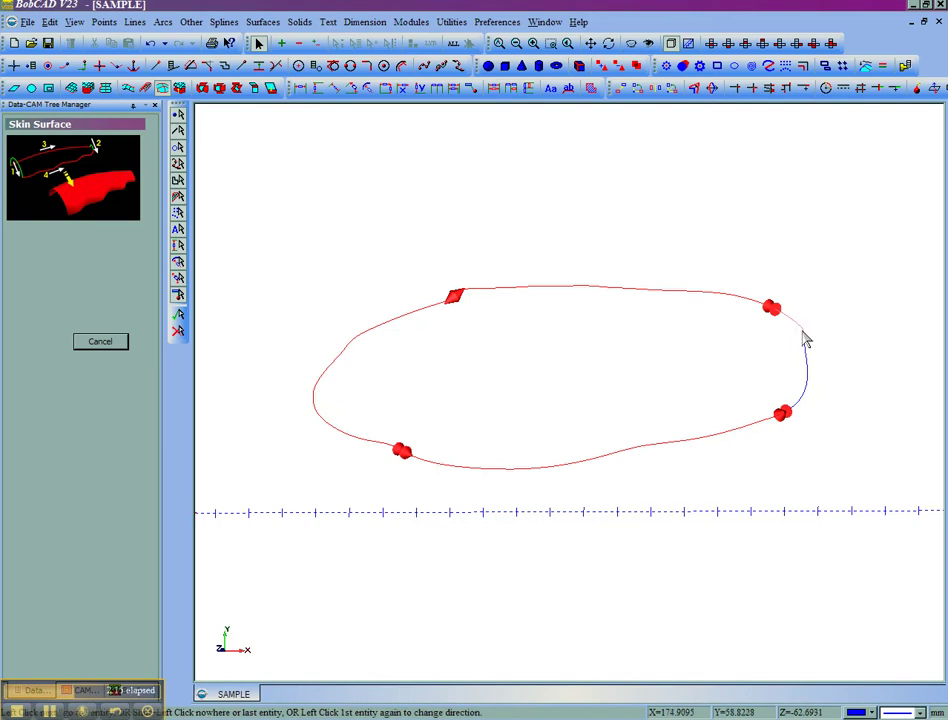
left_click(800, 413)
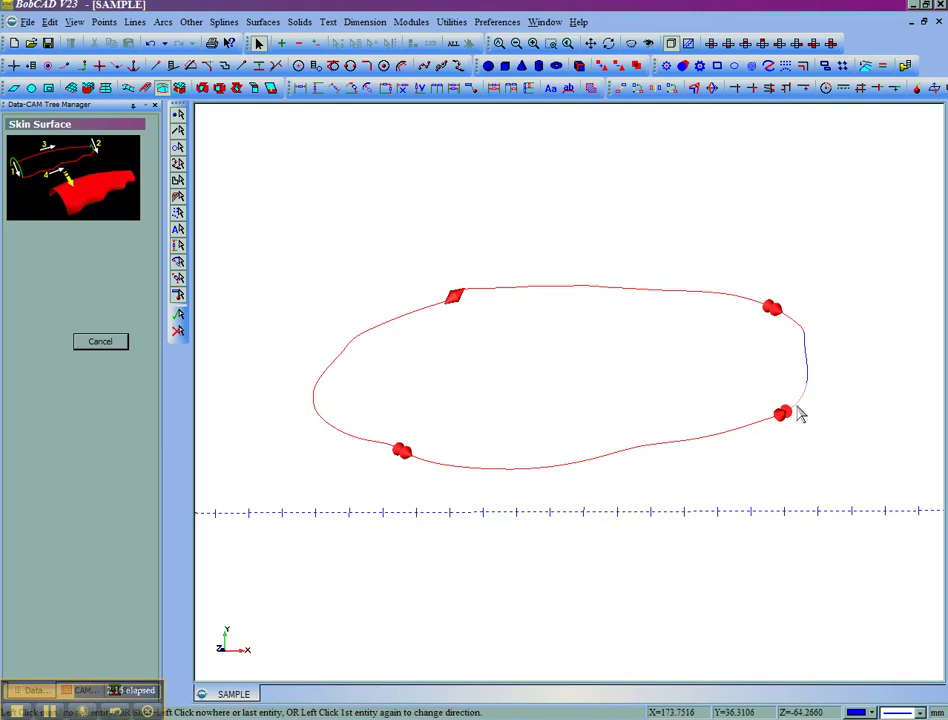
right_click(563, 342)
left_click(580, 343)
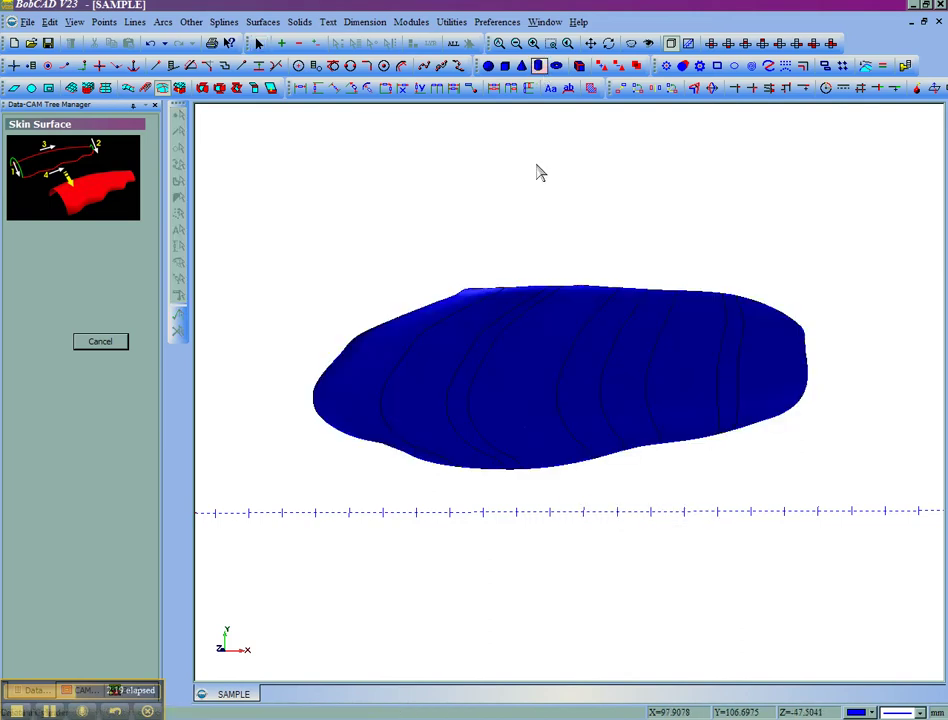
middle_click_drag(559, 478, 546, 377)
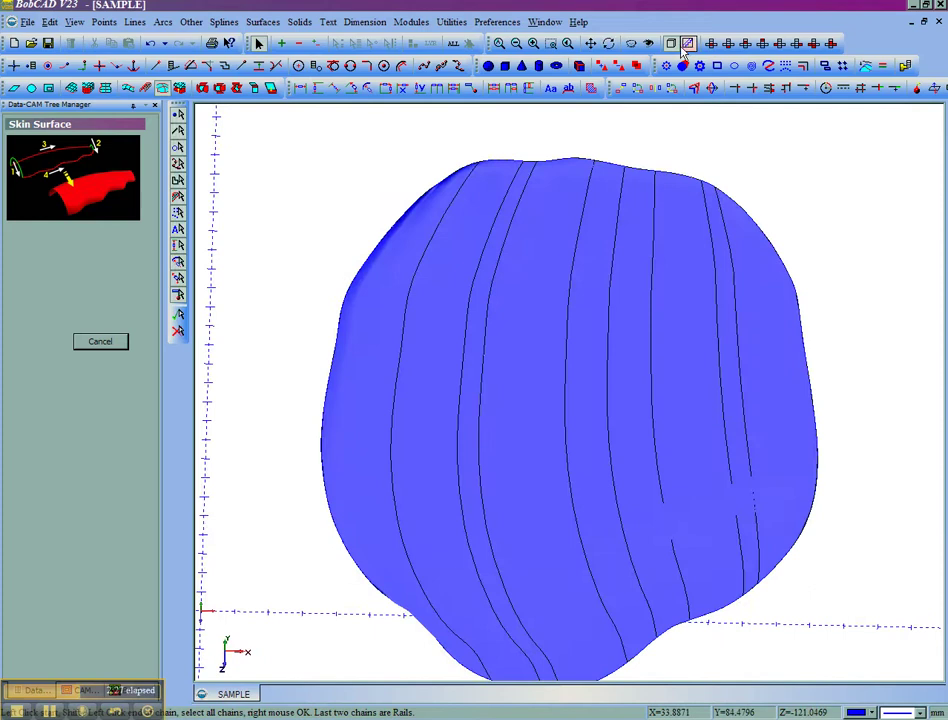
Unblank the head surfaces so they show alongside the new skin cap
left_click(688, 43)
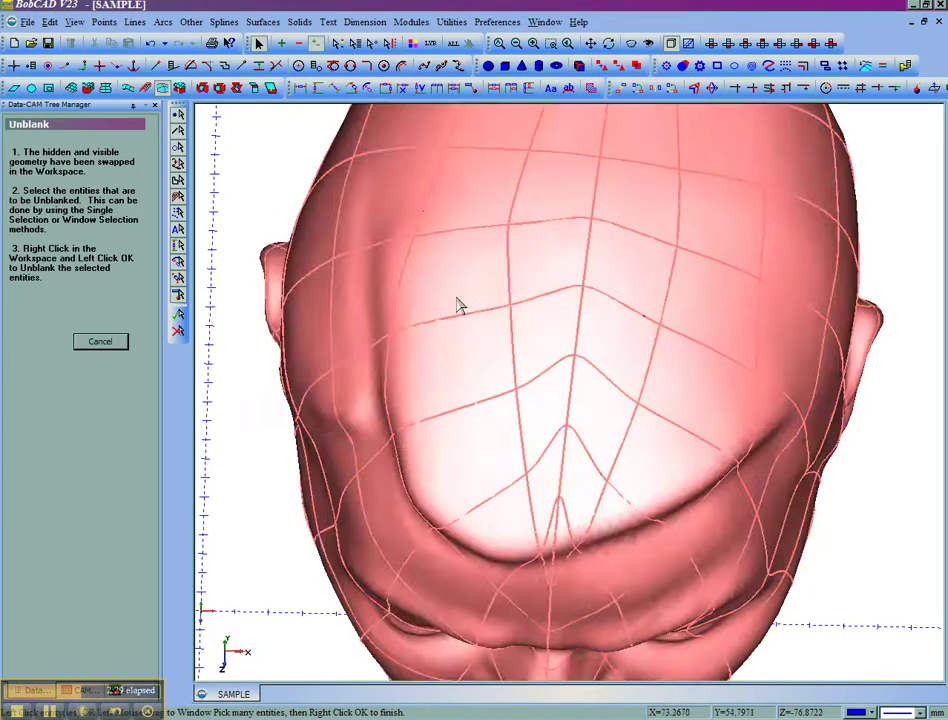
right_click(267, 194)
left_click(285, 195)
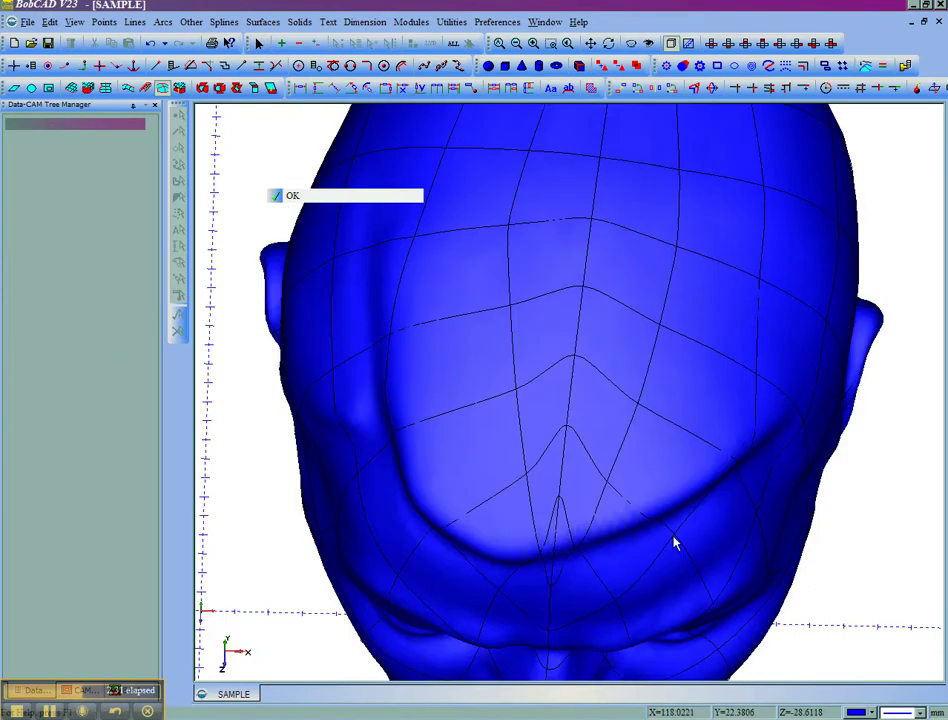
middle_click_drag(641, 427, 605, 300)
left_click(451, 21)
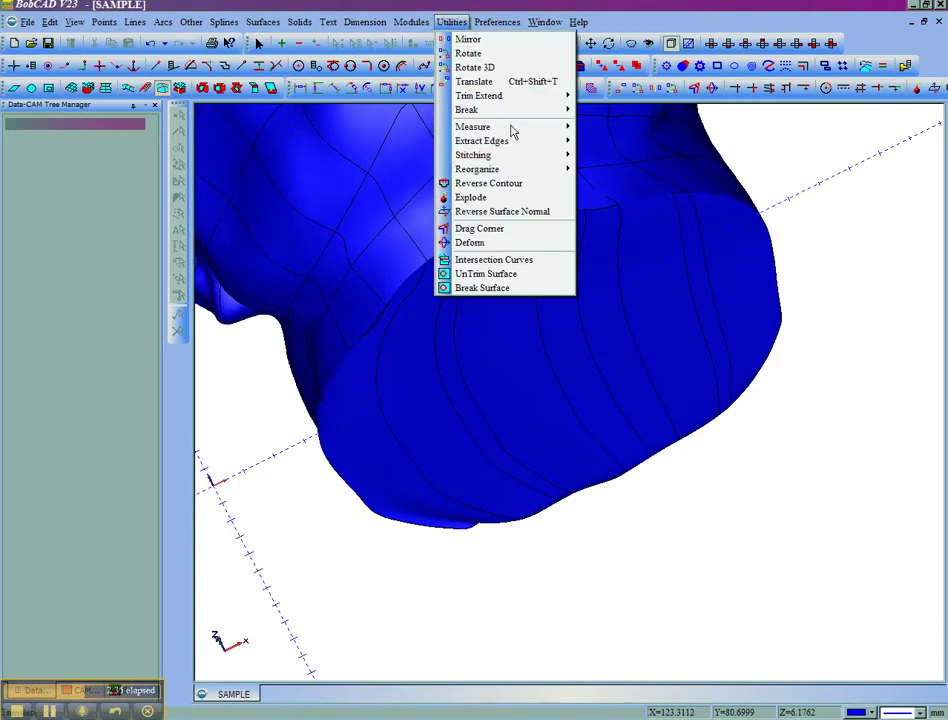
Run Stitch Surface(s) to Solid with ALL surfaces selected, including the bottom skin cap
mouse_move(515, 156)
left_click(610, 155)
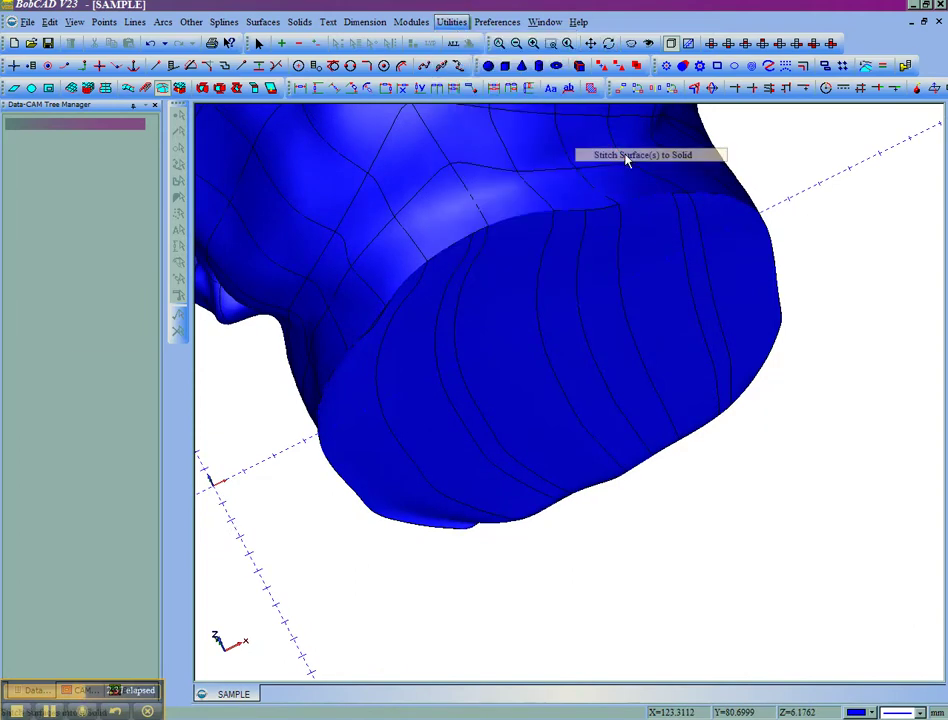
middle_click_drag(535, 226, 555, 70)
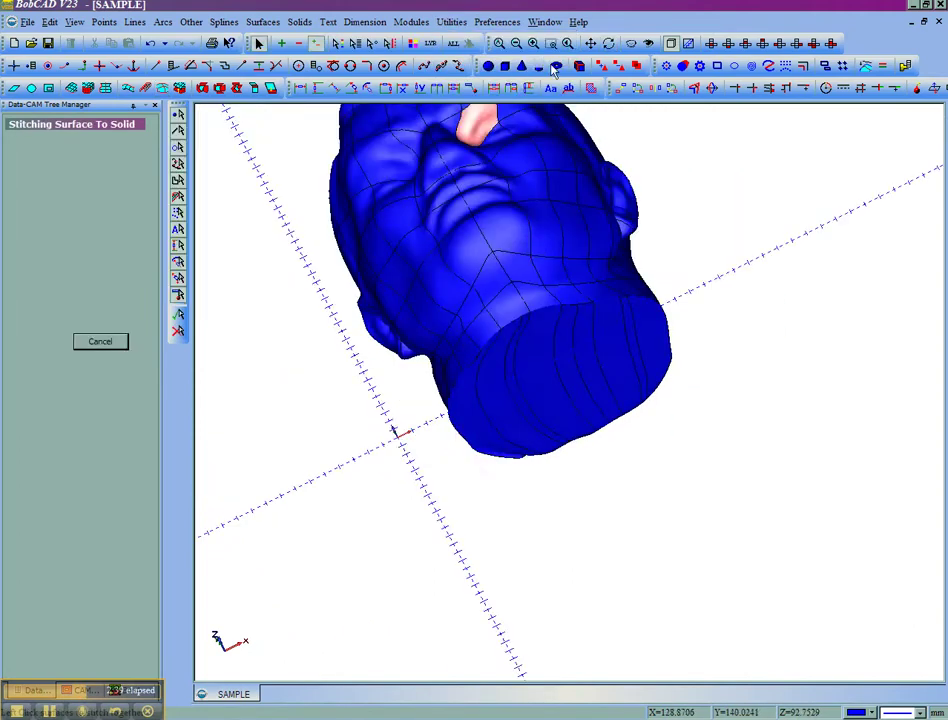
left_click(455, 46)
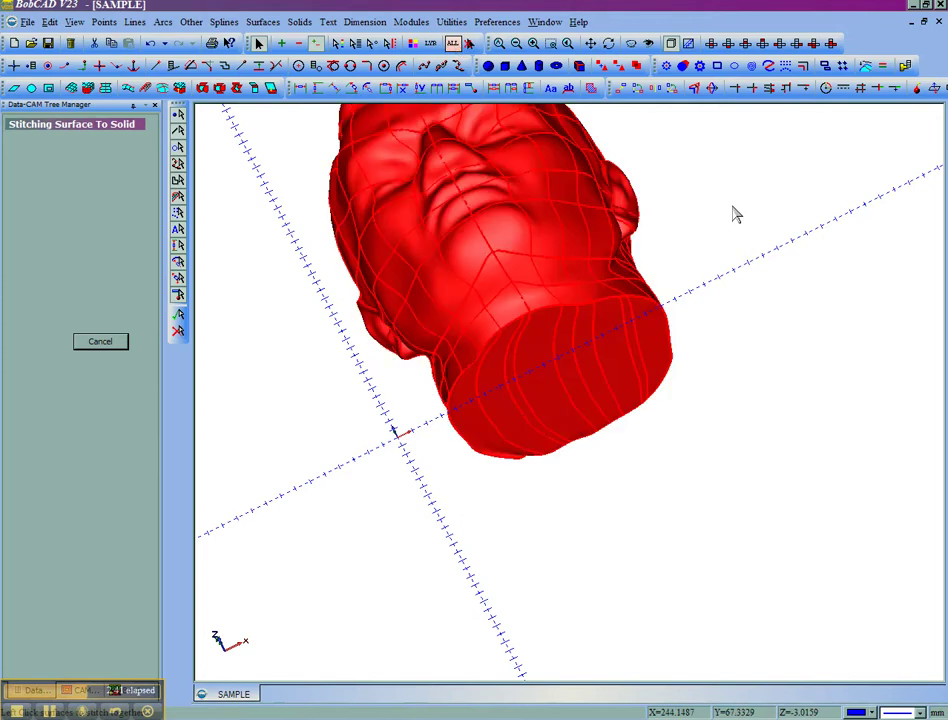
right_click(732, 195)
left_click(740, 191)
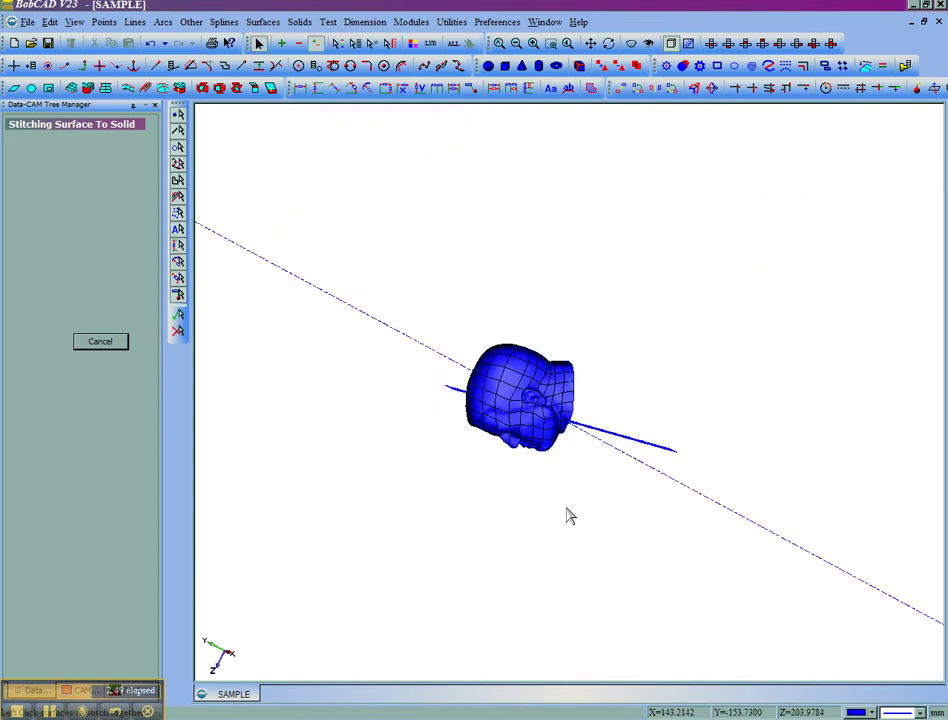
middle_click_drag(567, 516, 613, 343)
left_click_drag(614, 322, 506, 432)
middle_click_drag(434, 388, 536, 319)
left_click_drag(713, 328, 653, 399)
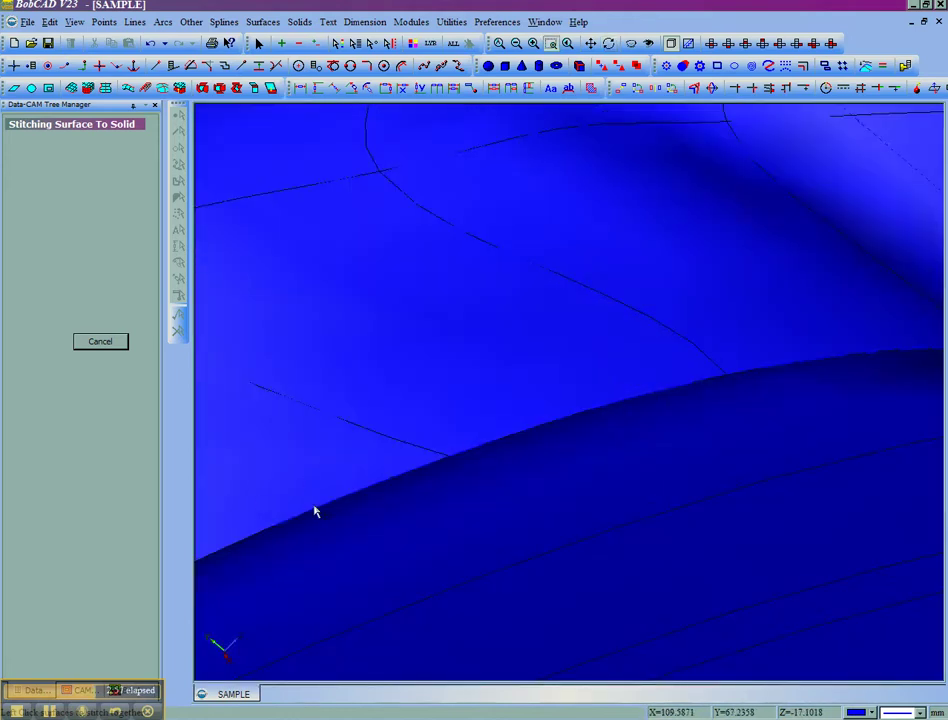
middle_click_drag(314, 511, 769, 309)
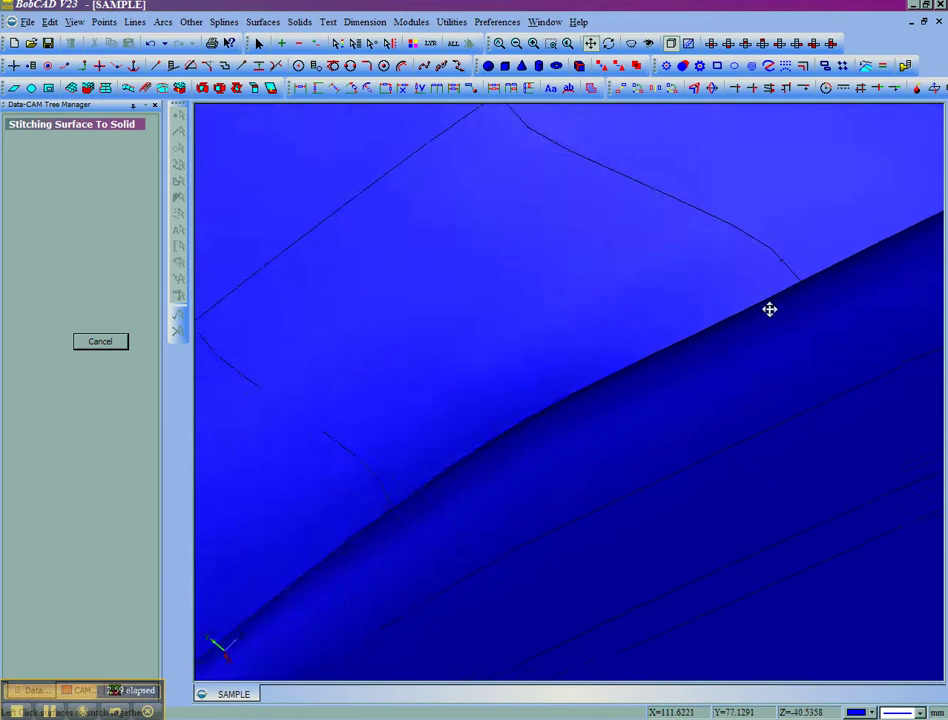
key("Escape")
scroll(571, 443, "down", 5)
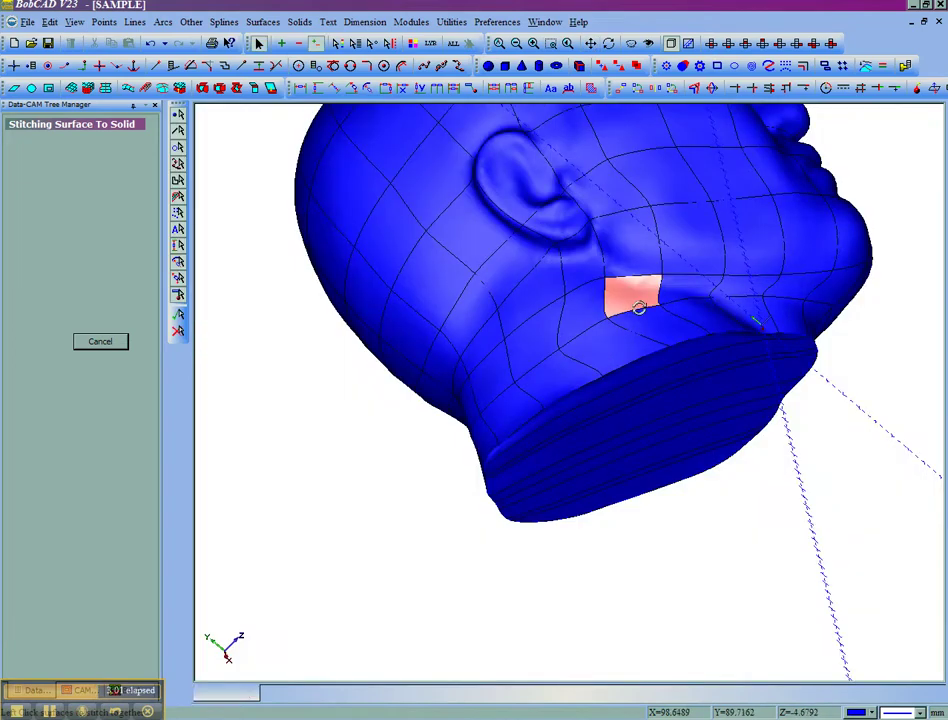
middle_click_drag(639, 308, 517, 251)
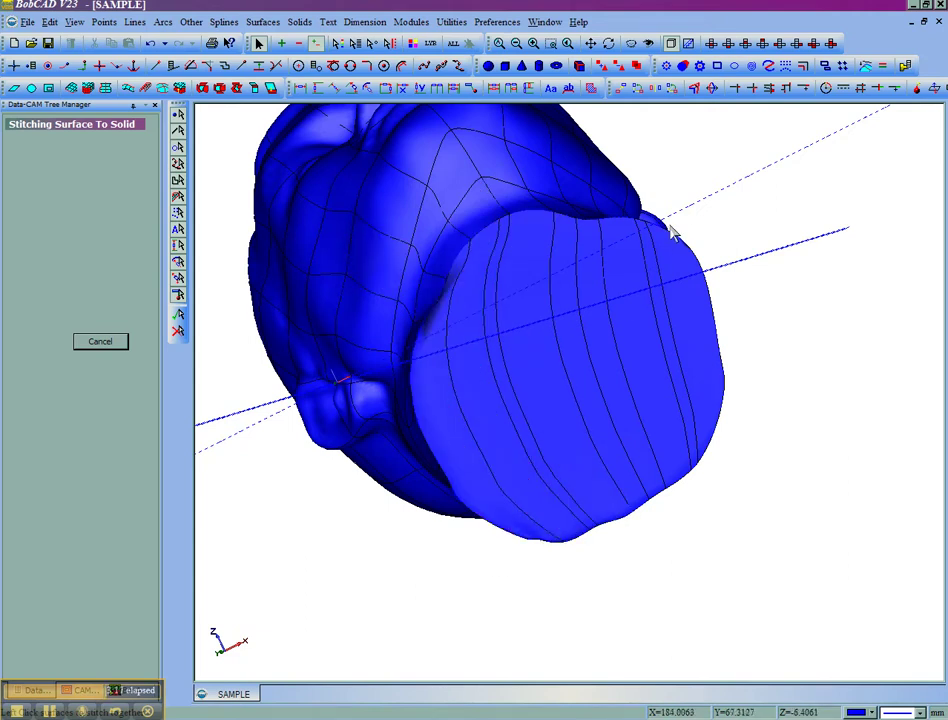
middle_click_drag(669, 228, 660, 345)
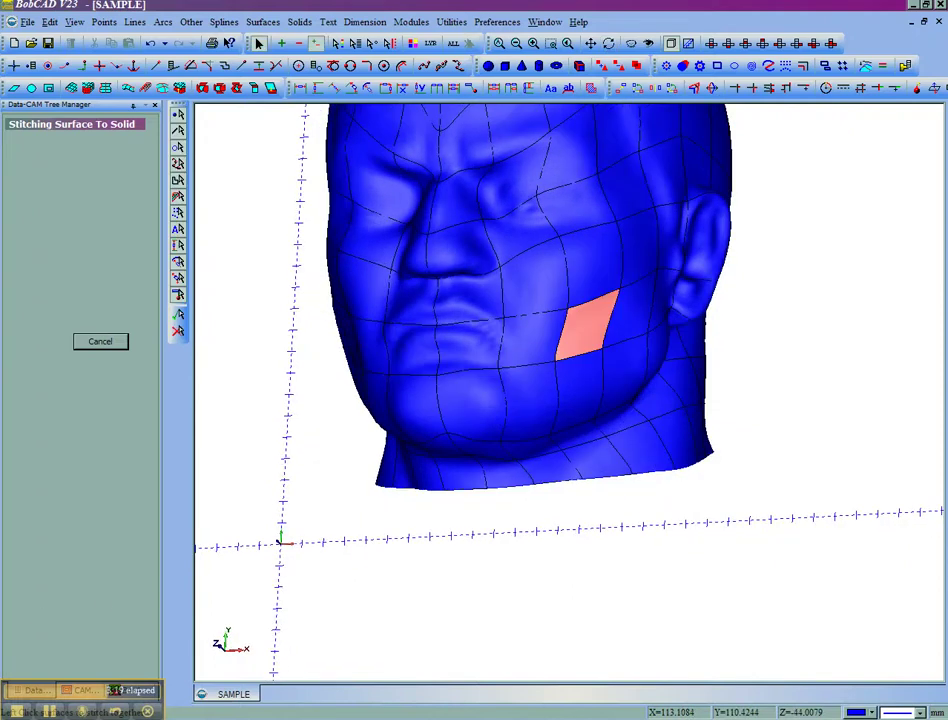